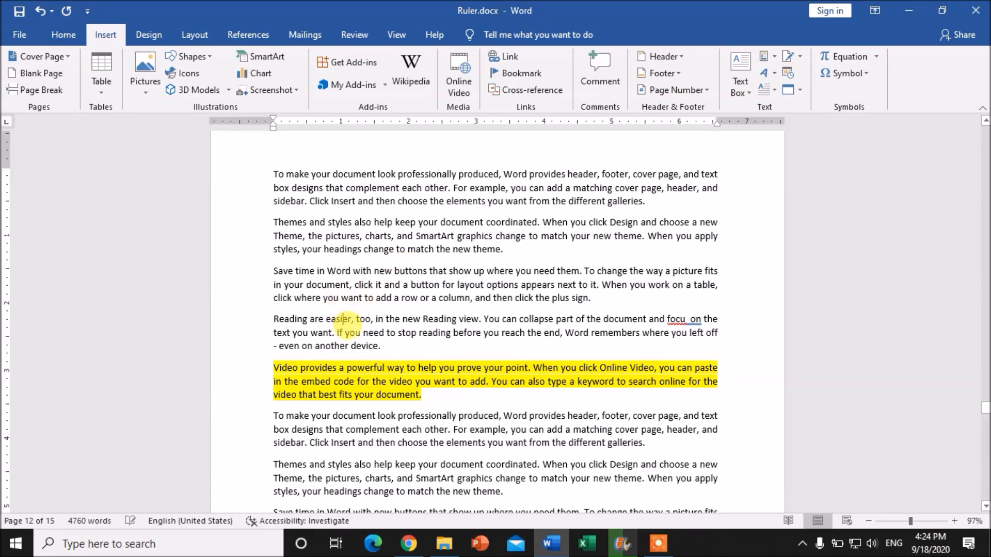
pyautogui.click(343, 319)
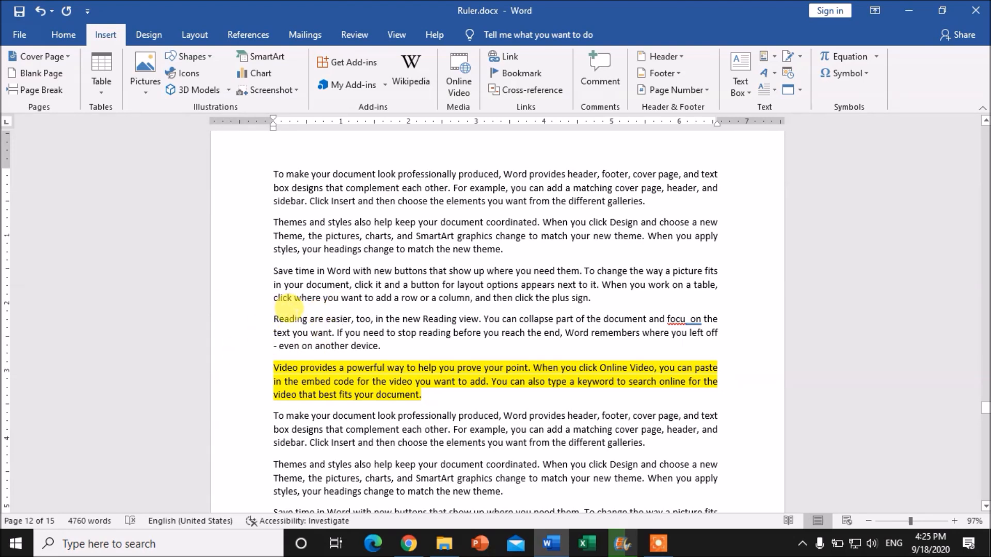
pyautogui.moveTo(273, 319); pyautogui.dragTo(385, 333)
pyautogui.click(330, 345)
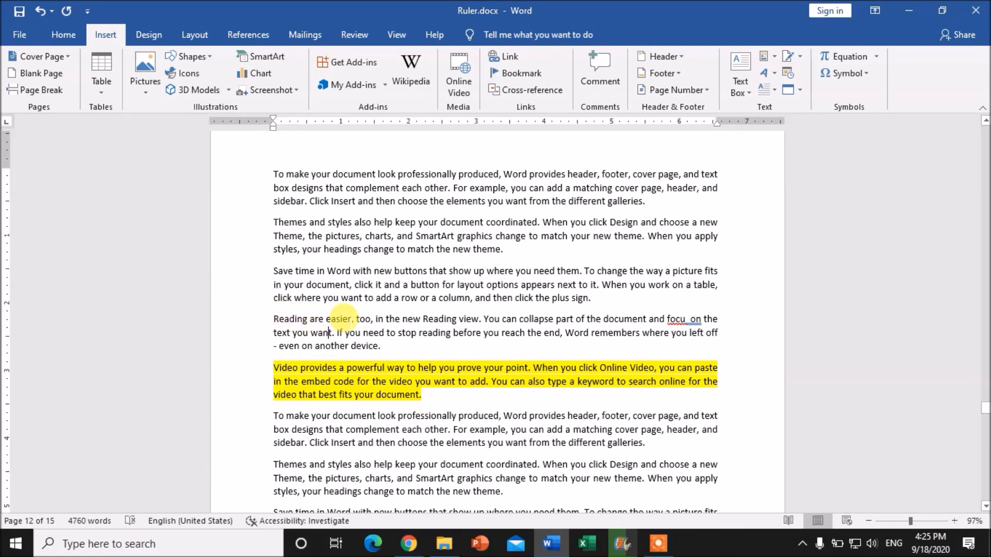
pyautogui.doubleClick(312, 318)
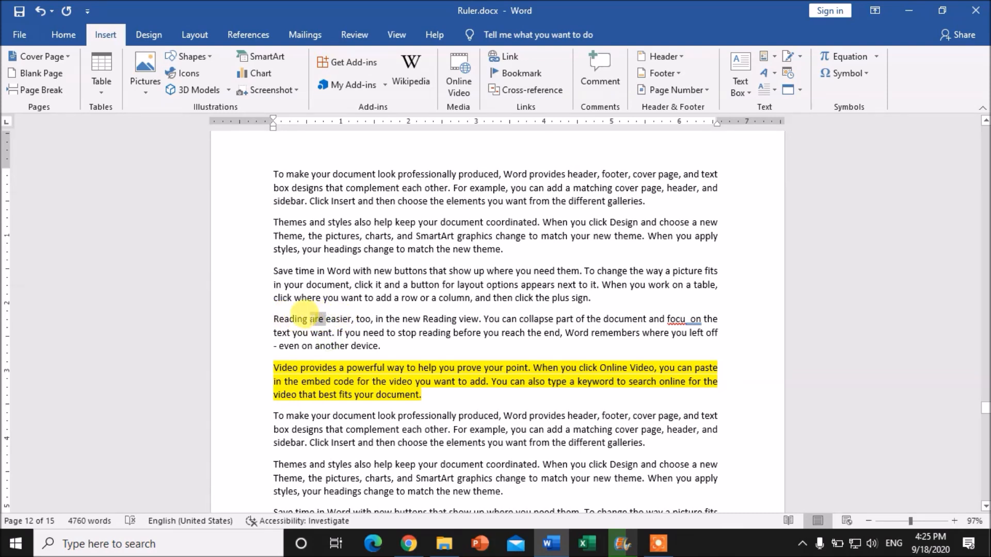
pyautogui.click(373, 324)
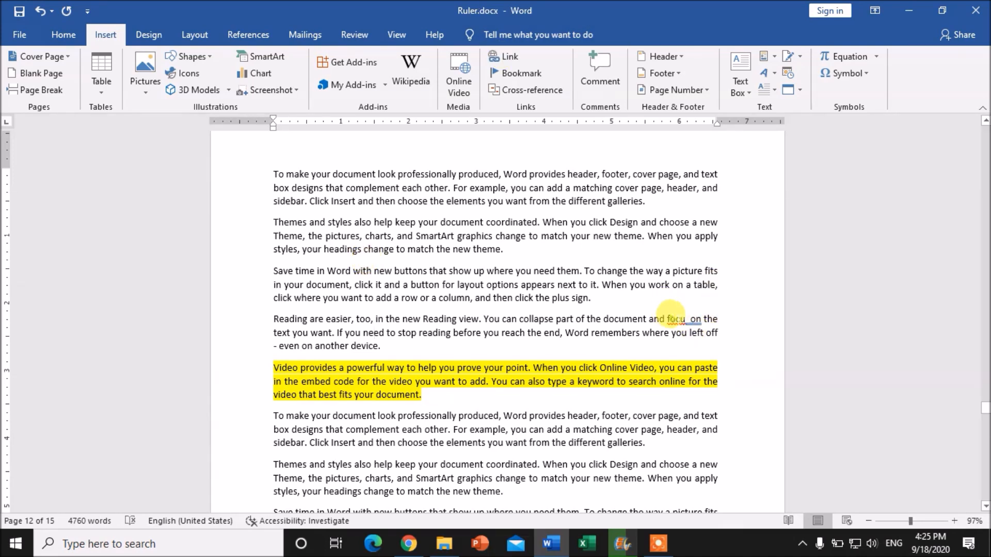
pyautogui.click(687, 318)
pyautogui.click(643, 319)
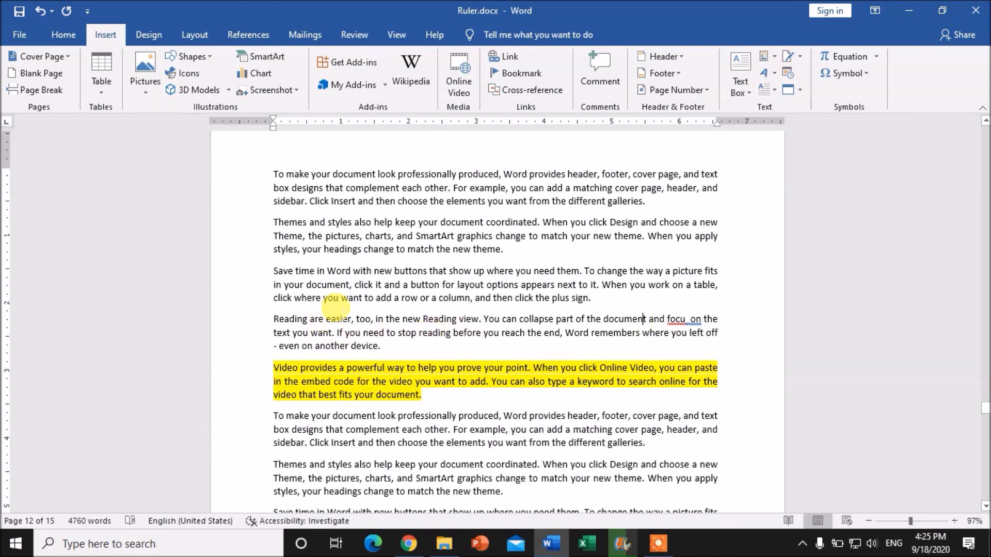
# Add the comment "Check sentence" to the word "are" in the paragraph that starts with "Reading are easier".
pyautogui.doubleClick(316, 317)
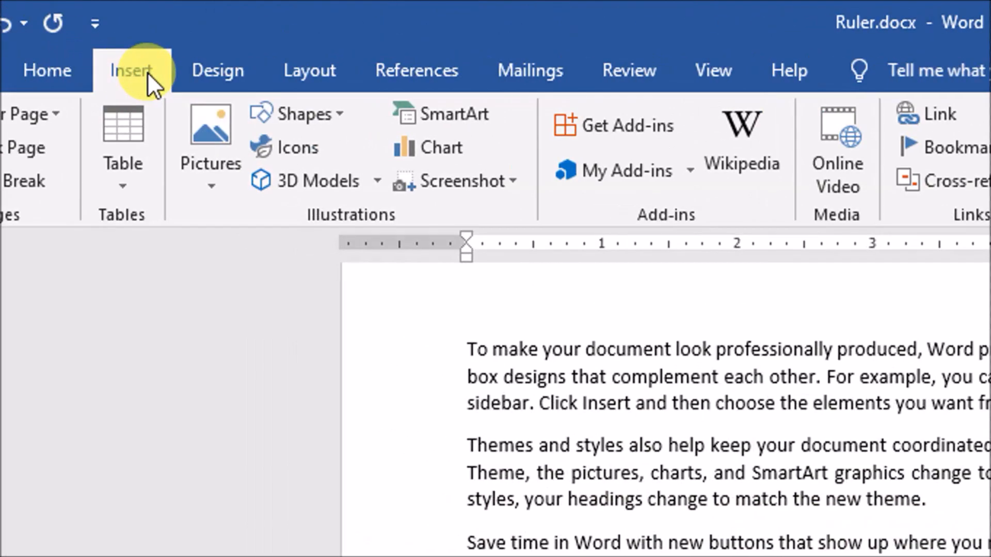
pyautogui.click(149, 63)
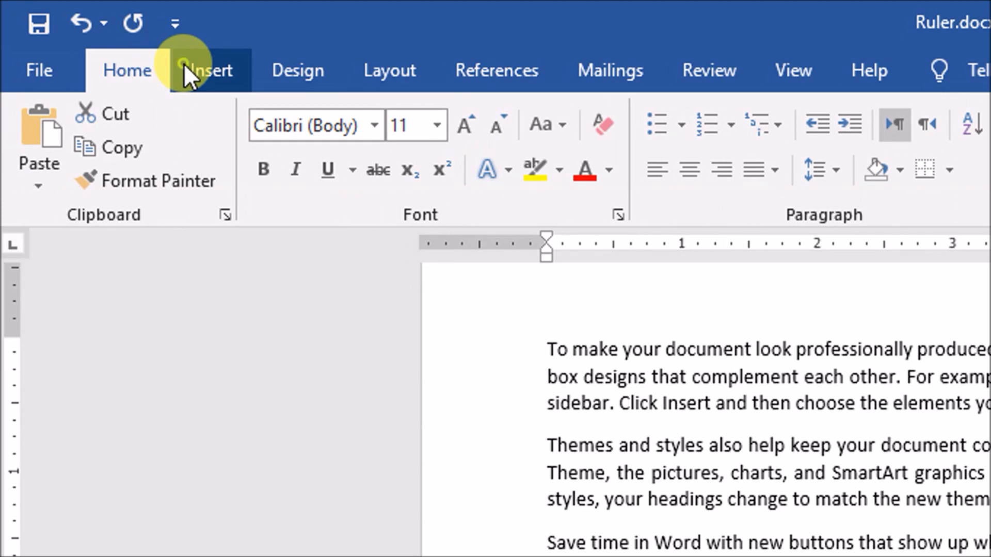
pyautogui.click(216, 69)
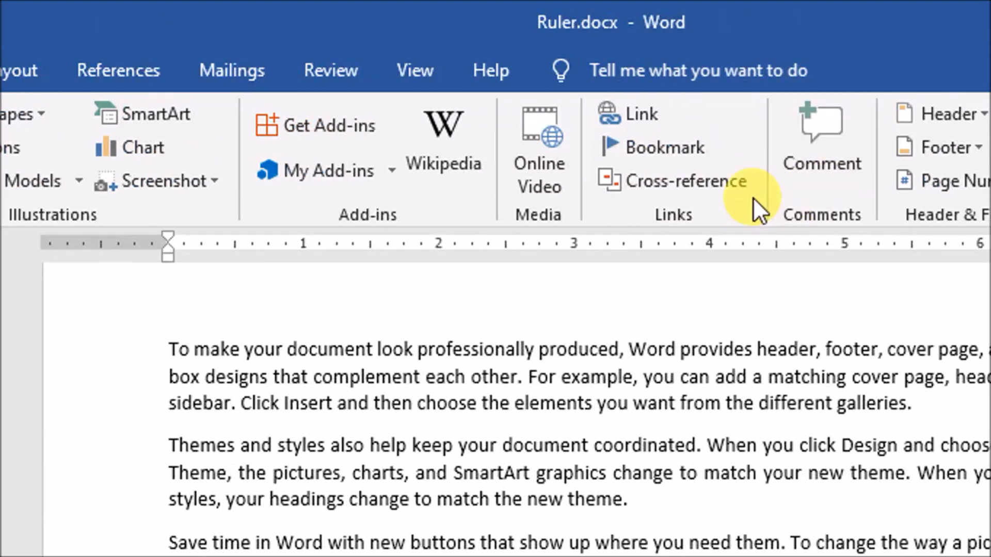
pyautogui.click(812, 155)
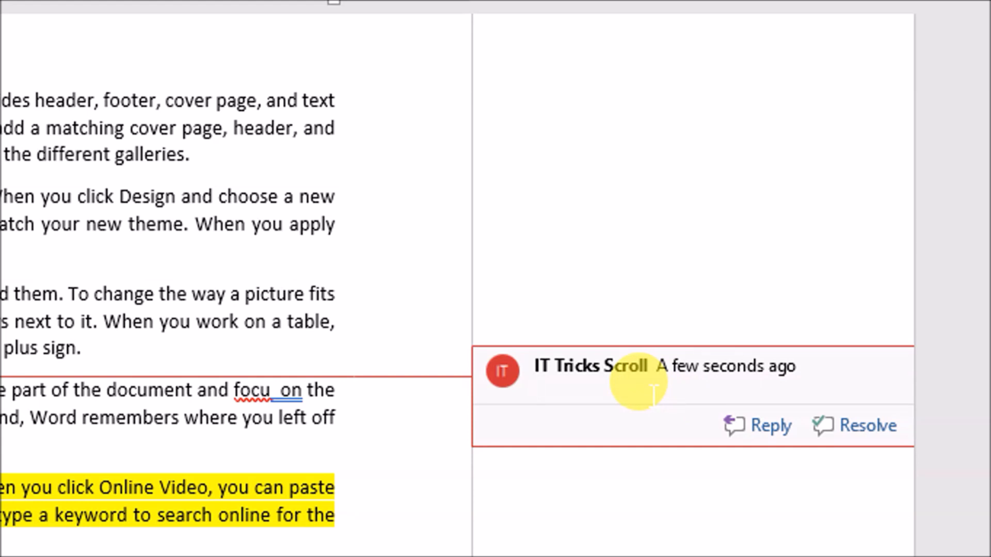
pyautogui.write('se')
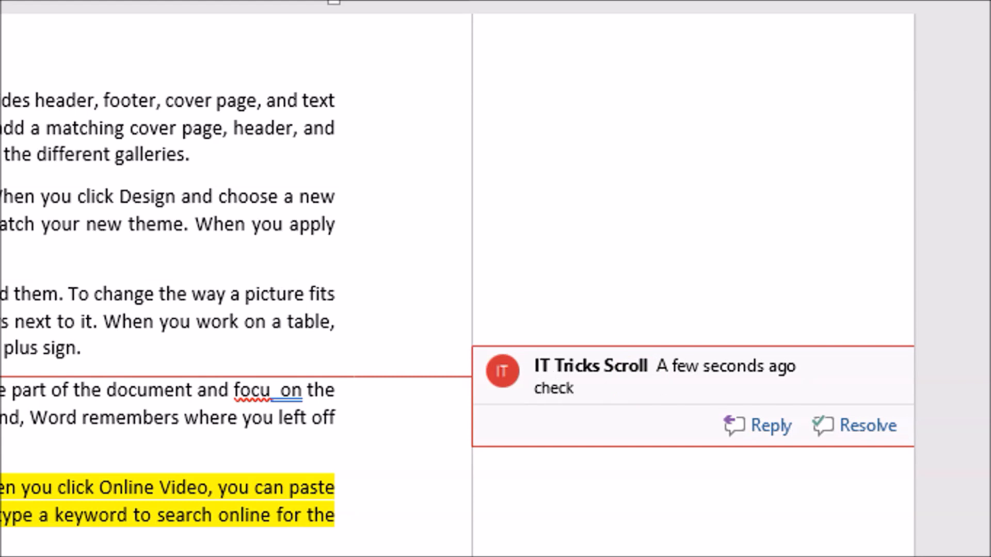
pyautogui.write('sentence')
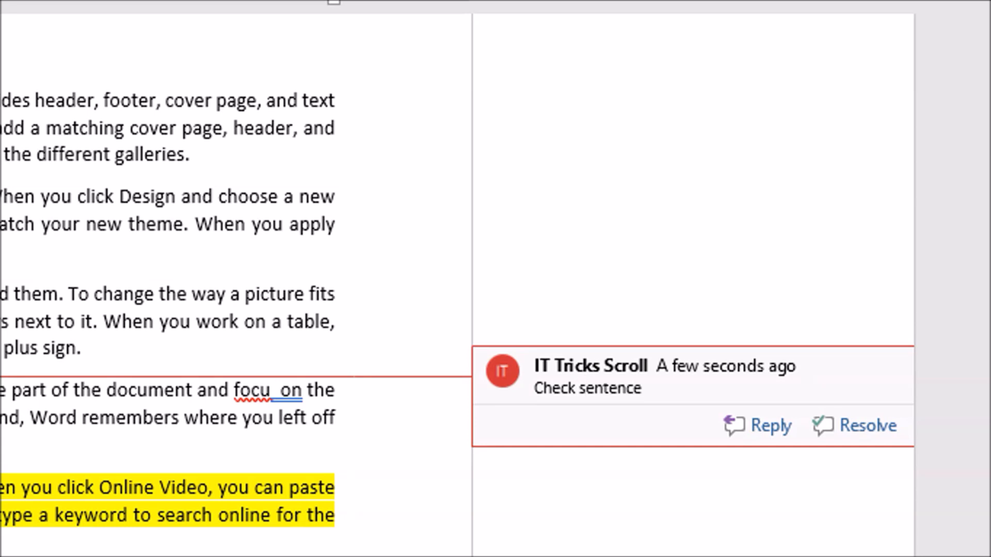
pyautogui.click(597, 497)
pyautogui.click(486, 493)
pyautogui.click(555, 369)
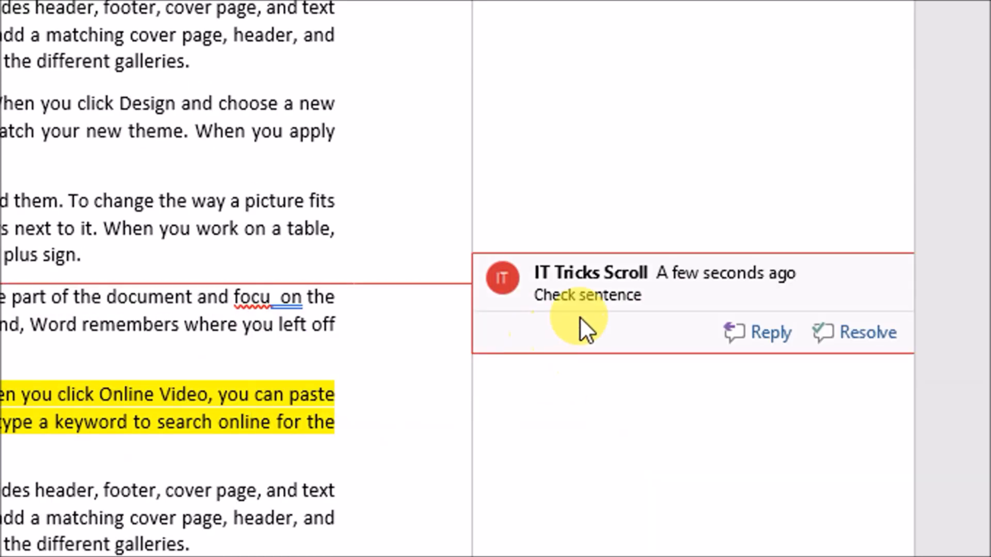
# Attach the comment "Focus spelling check" to the misspelled word "focu" in the same paragraph.
pyautogui.click(213, 344)
pyautogui.click(703, 299)
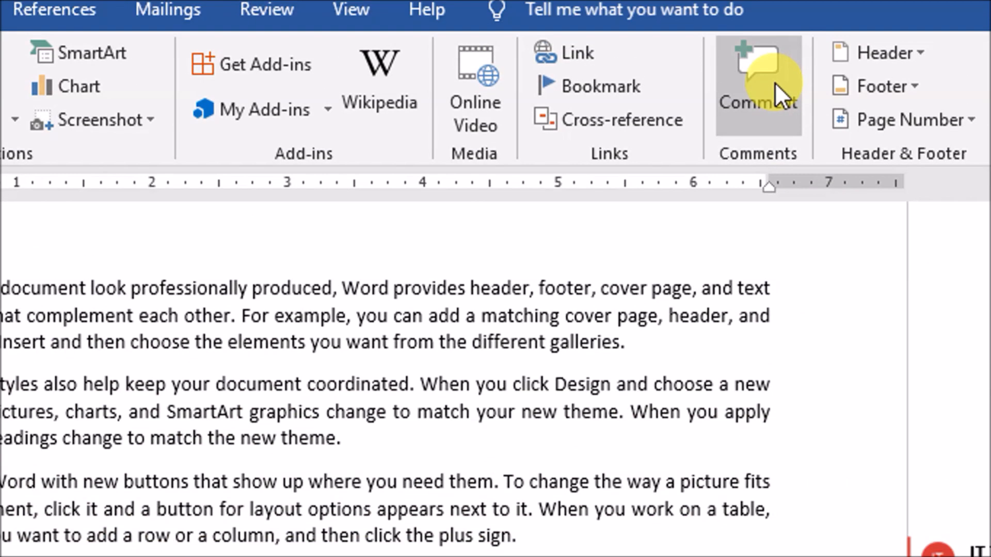
pyautogui.click(772, 83)
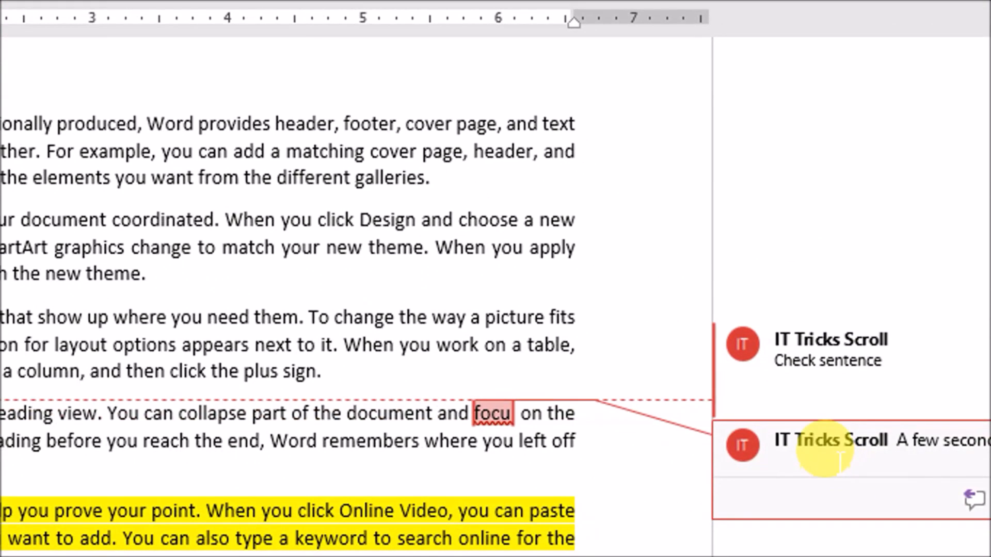
pyautogui.write('focu')
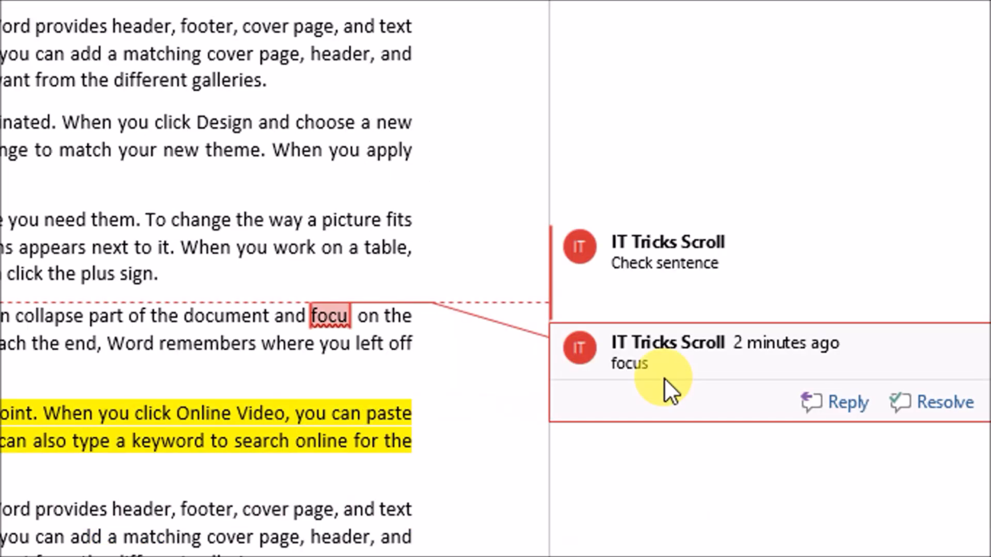
pyautogui.write('spelling check')
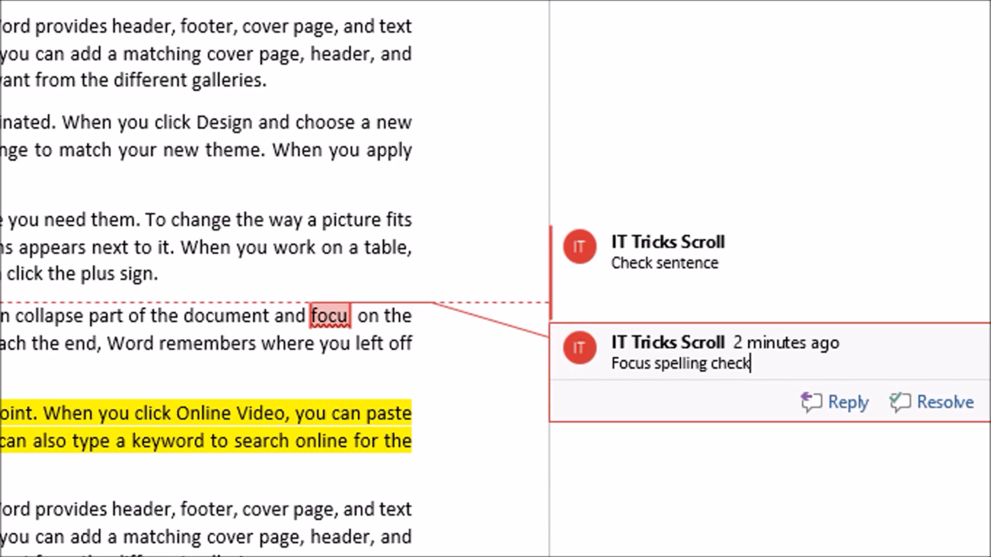
pyautogui.click(316, 509)
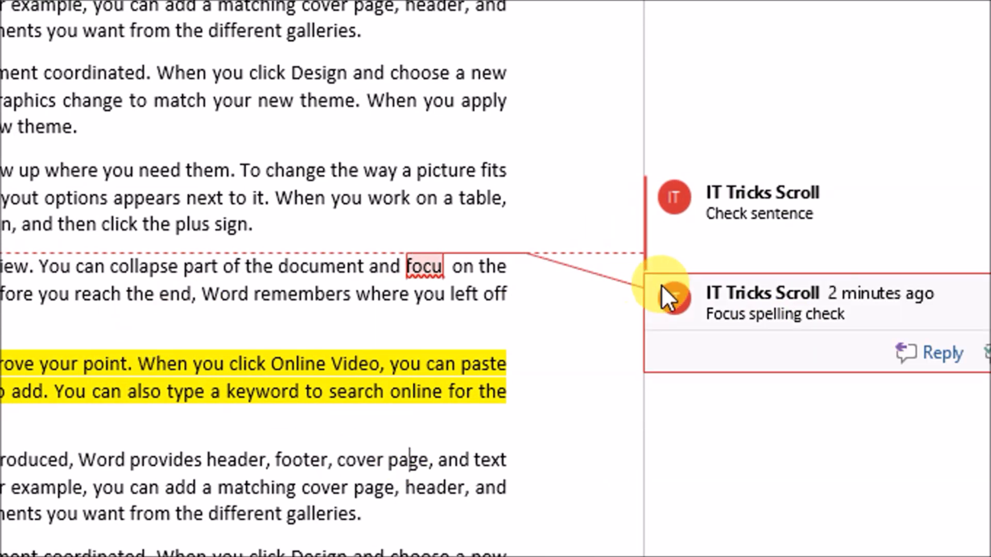
# Comment "Figure out" on the phrase "the different galleries" in the second-to-last paragraph of page 12.
pyautogui.scroll(-10, 183, 327)
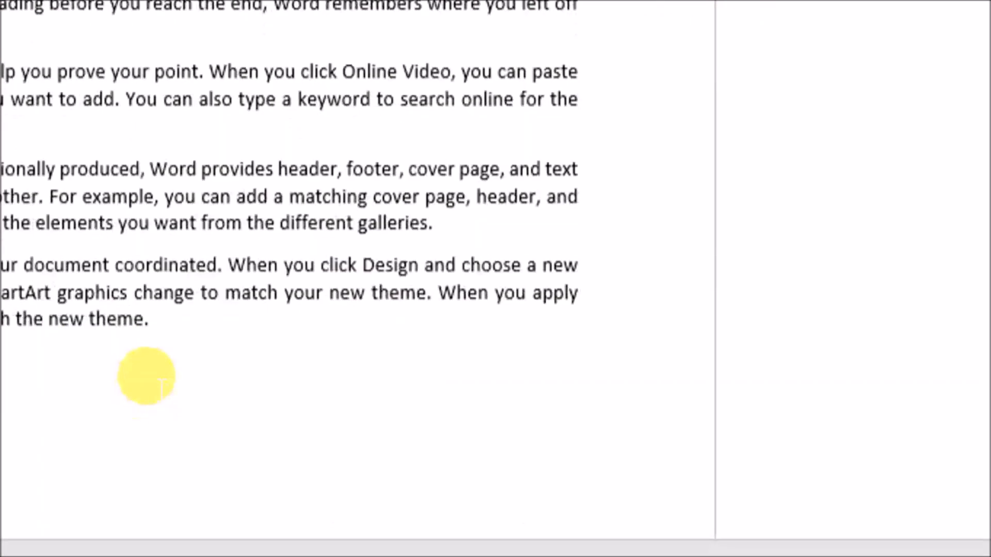
pyautogui.moveTo(276, 214); pyautogui.dragTo(423, 215)
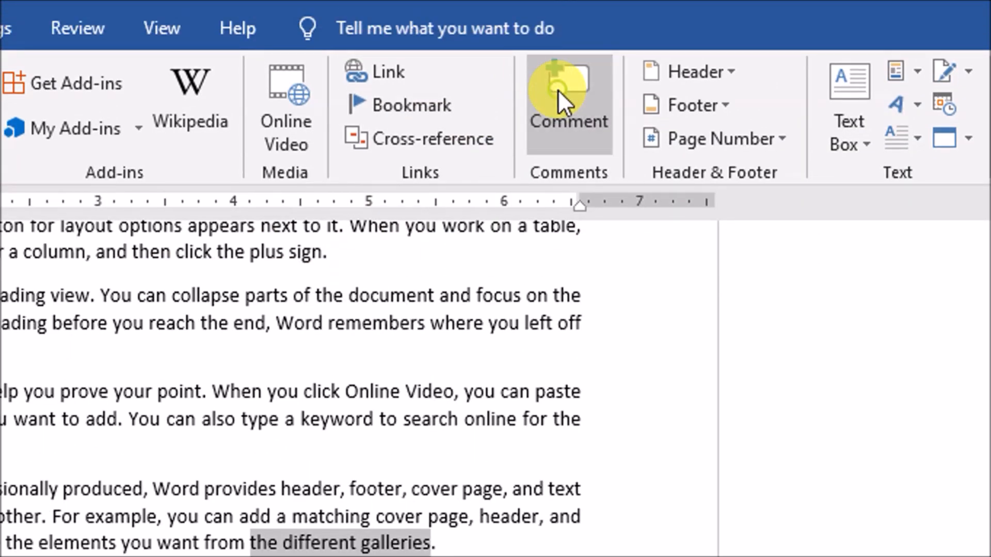
pyautogui.click(558, 90)
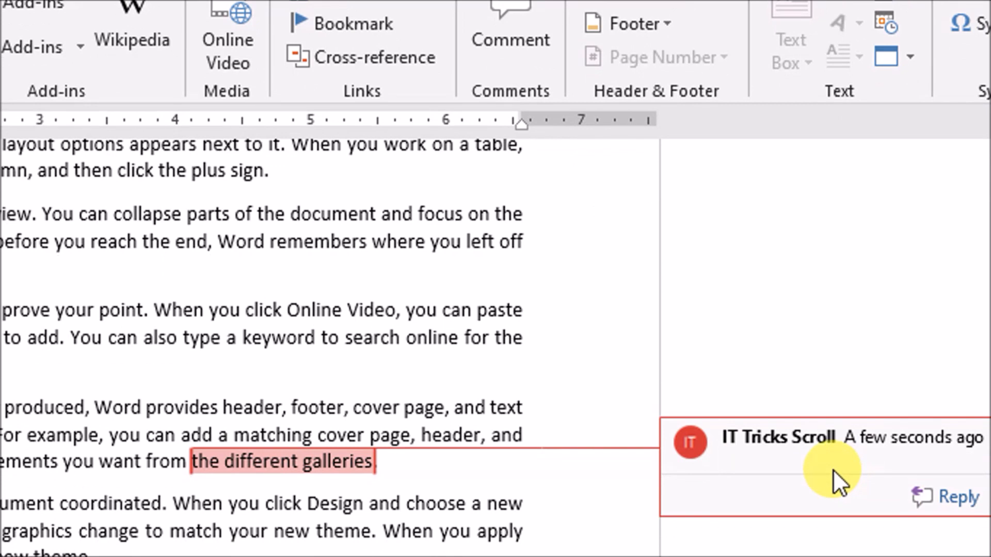
pyautogui.write('fig')
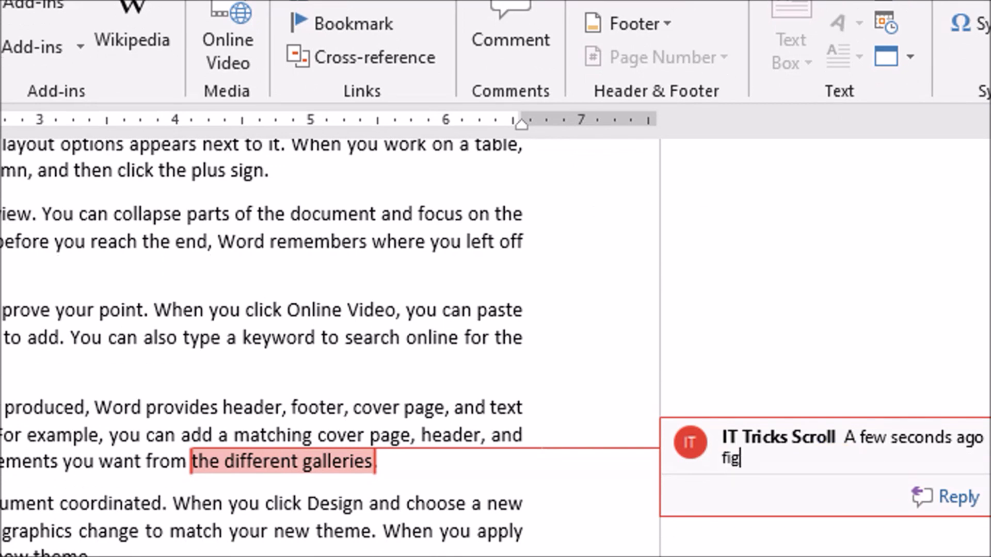
pyautogui.write('ure our')
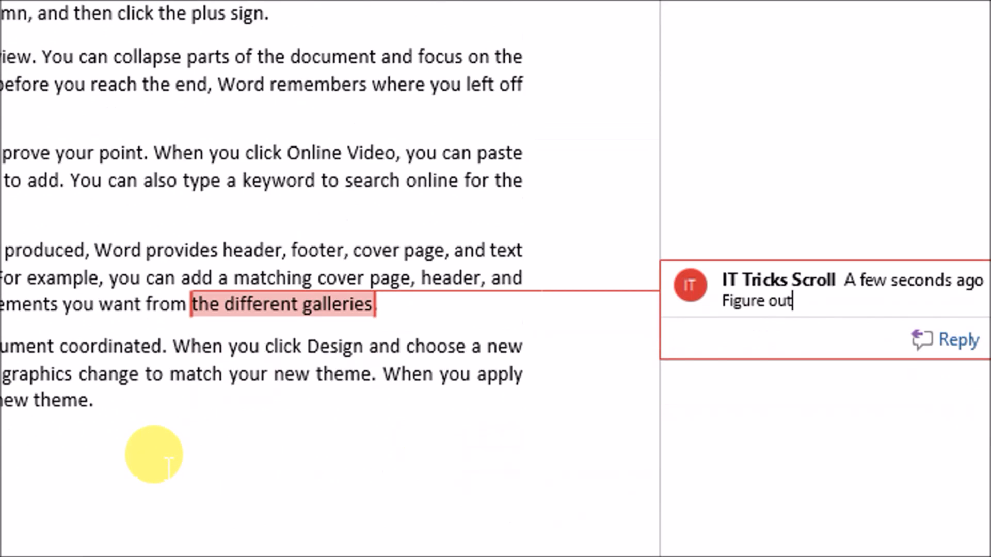
pyautogui.click(31, 532)
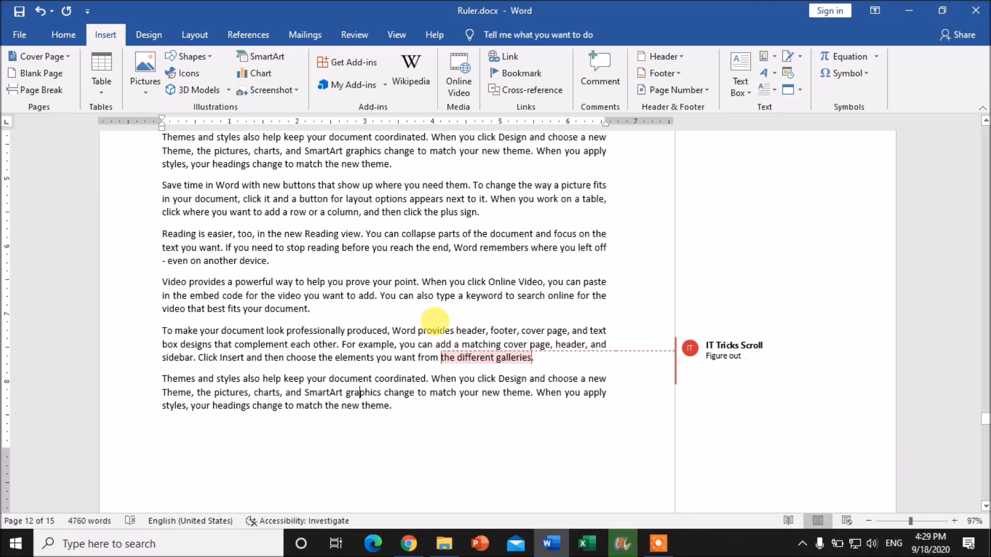
# Look through the pages around page 12 and examine the margin comments with the words they are attached to.
pyautogui.scroll(15, 579, 303)
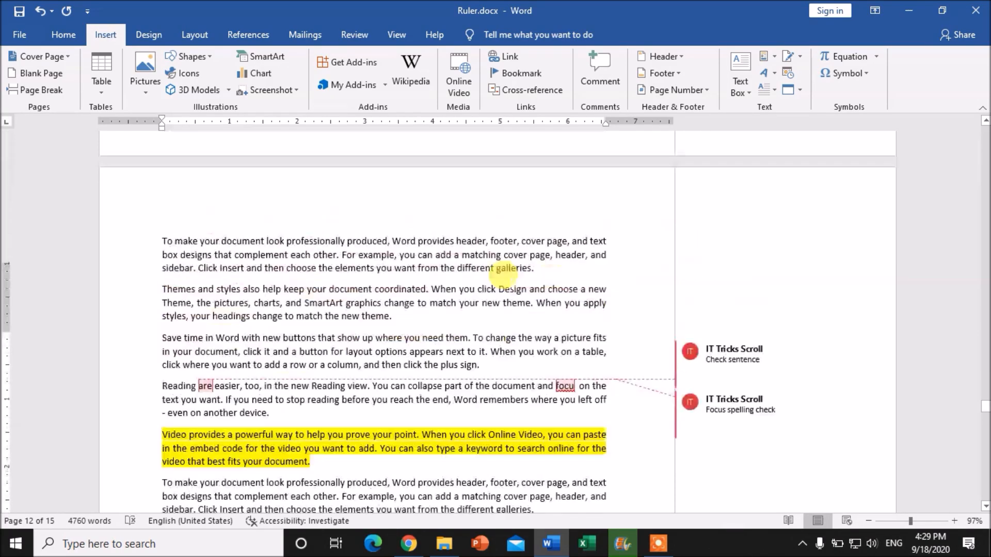
pyautogui.scroll(10, 479, 265)
pyautogui.scroll(-14, 479, 271)
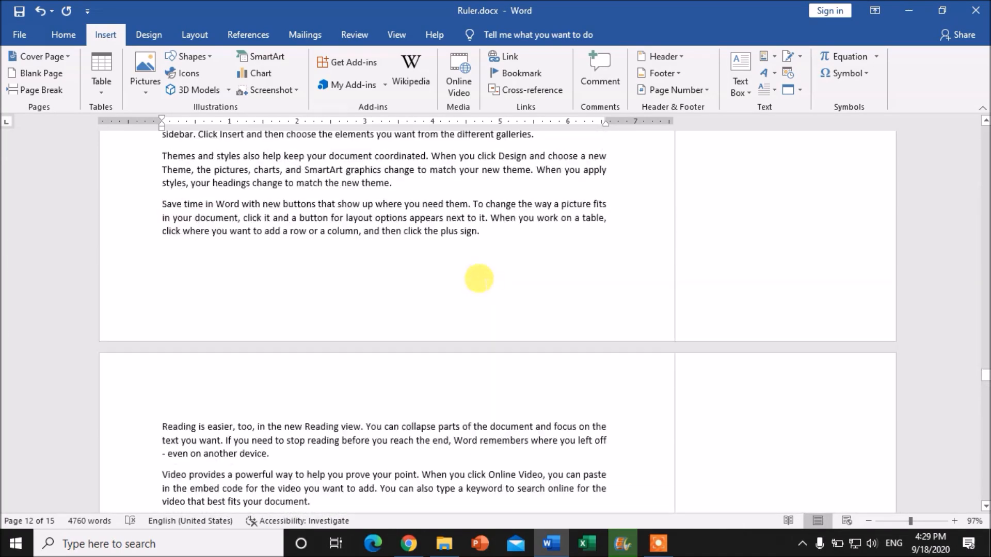
pyautogui.scroll(-10, 541, 342)
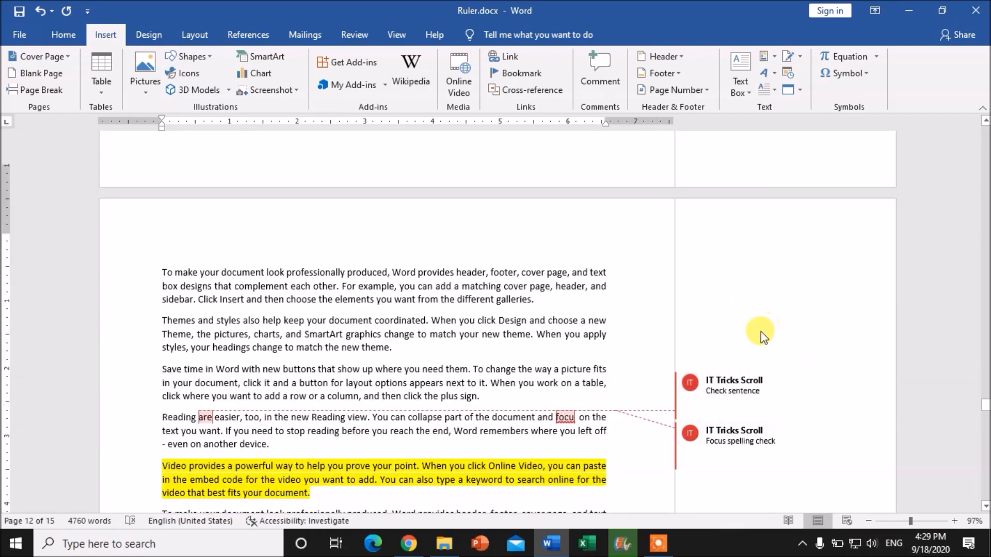
pyautogui.scroll(-3, 759, 332)
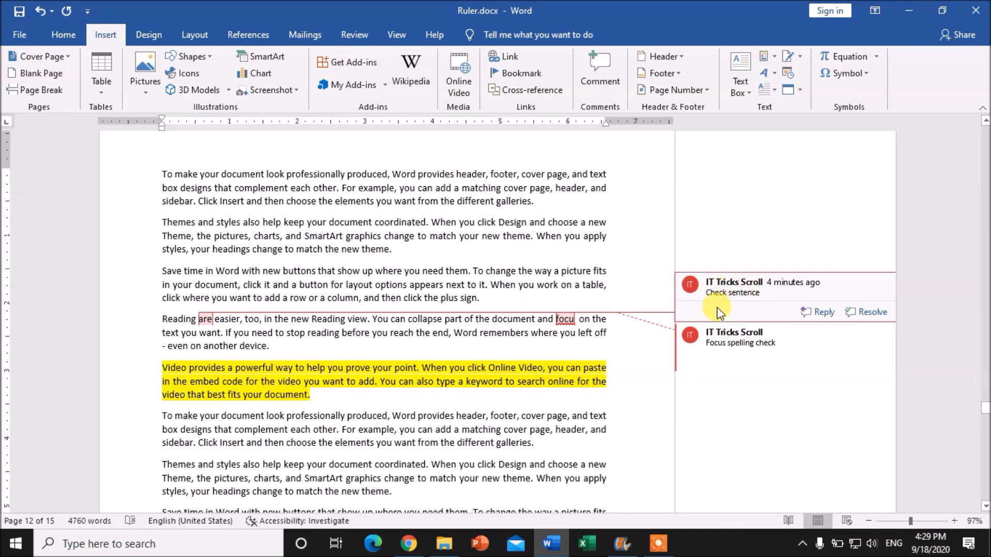
pyautogui.scroll(-2, 590, 239)
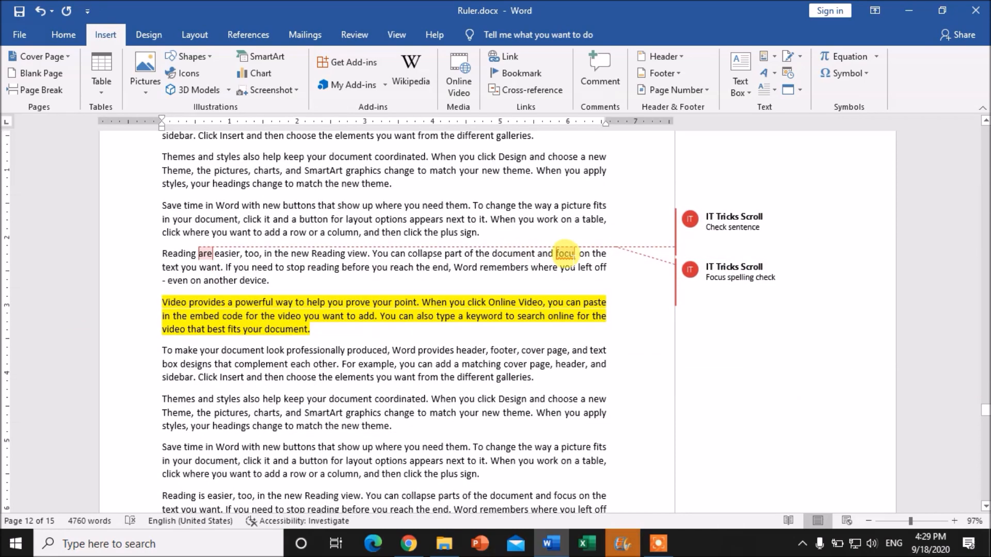
pyautogui.scroll(-3, 395, 387)
pyautogui.scroll(-3, 395, 387)
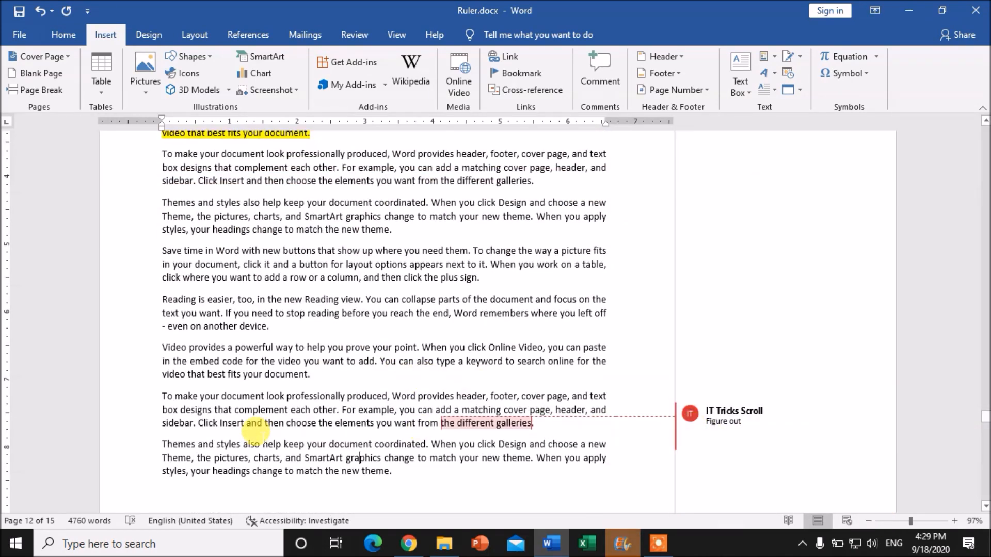
pyautogui.scroll(-8, 397, 439)
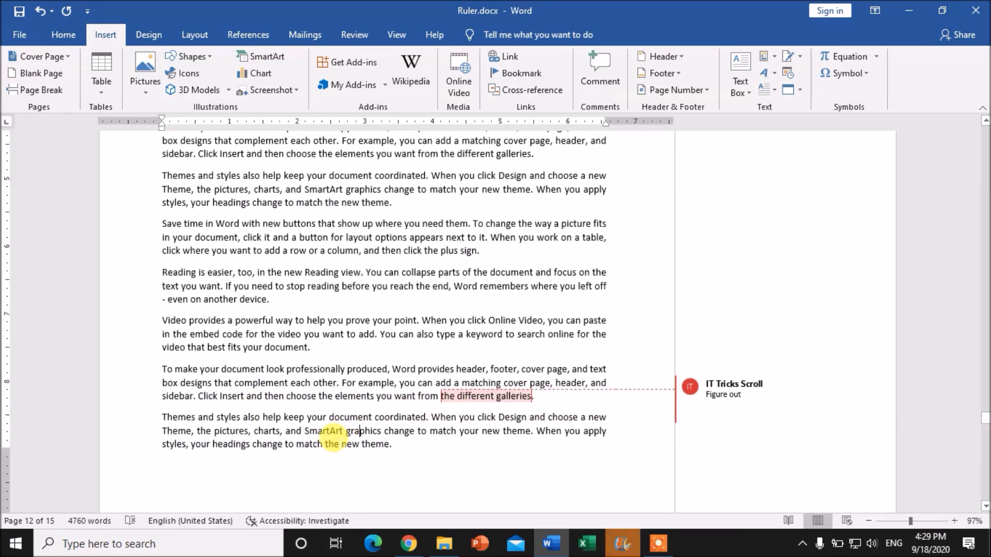
pyautogui.scroll(-6, 308, 330)
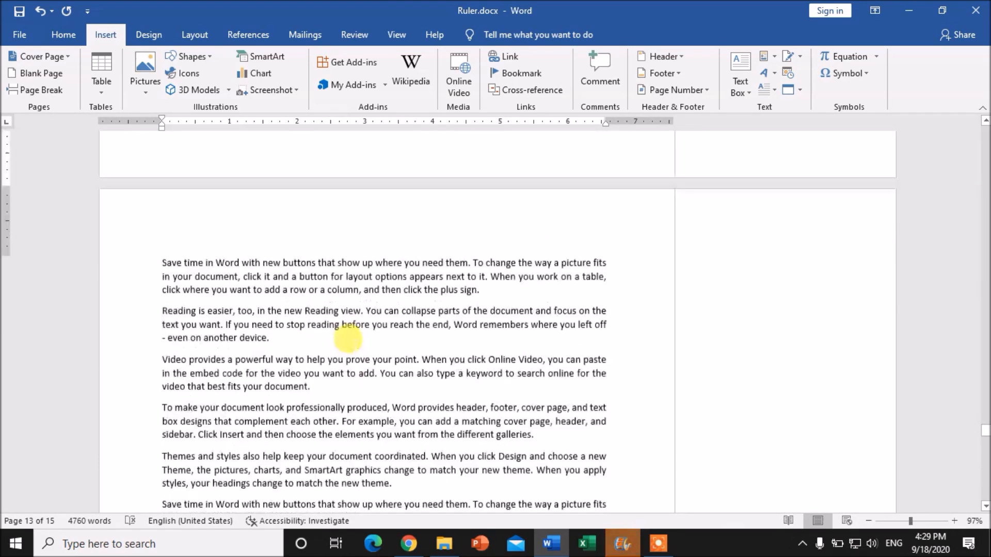
pyautogui.scroll(-3, 595, 412)
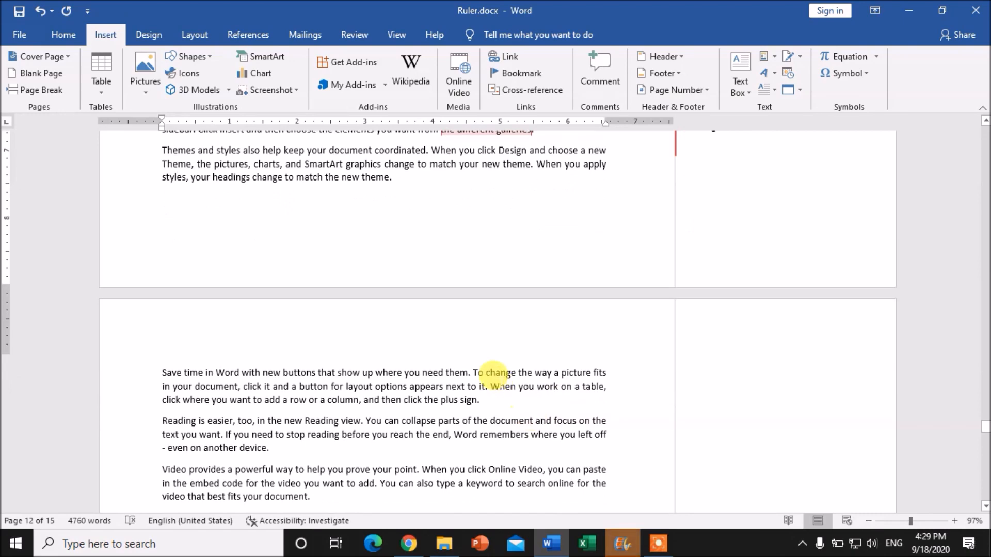
pyautogui.scroll(7, 493, 317)
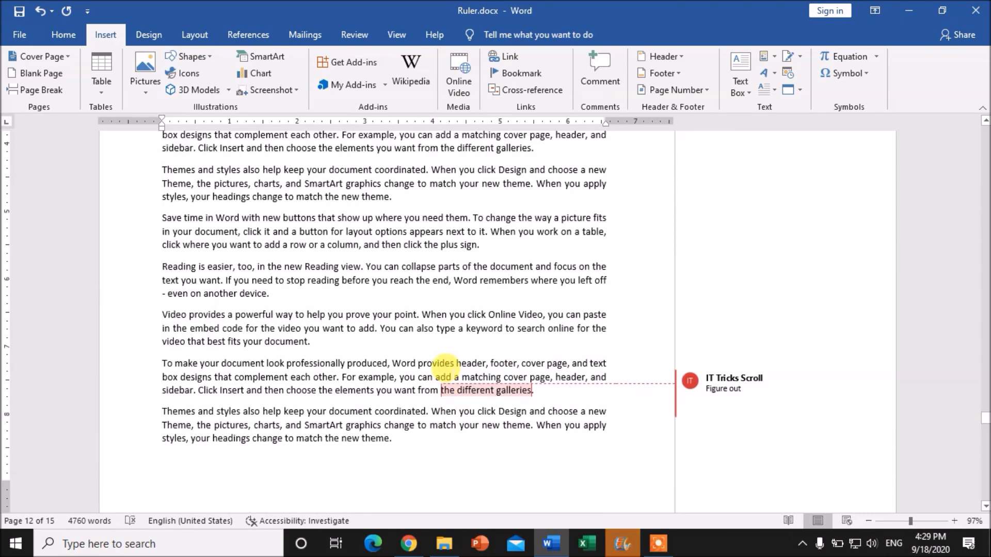
pyautogui.scroll(3, 361, 351)
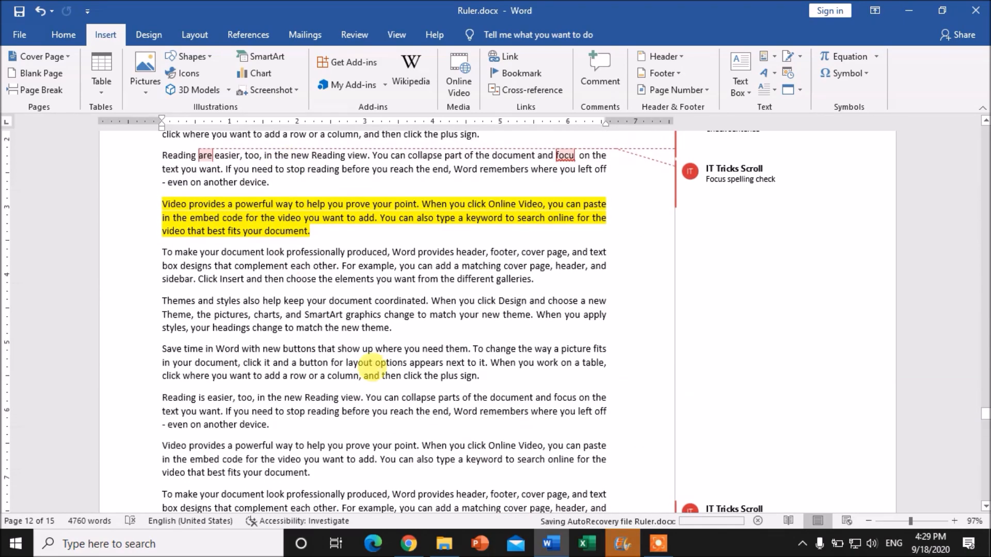
pyautogui.scroll(3, 372, 364)
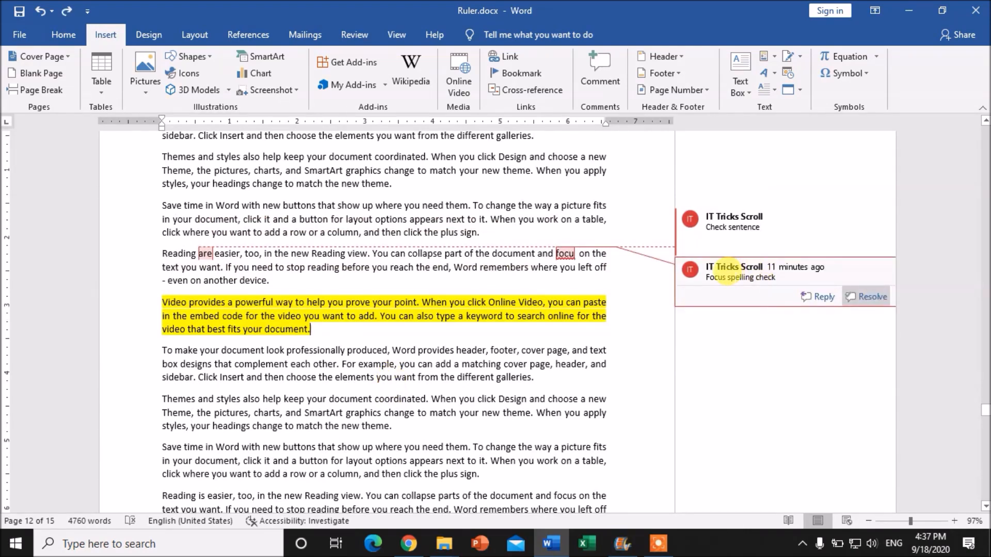
# Add the comment "?????" to the phrase "To change the way a picture fits" in the "Save time in Word" paragraph below the yellow-highlighted one.
pyautogui.scroll(-1, 547, 330)
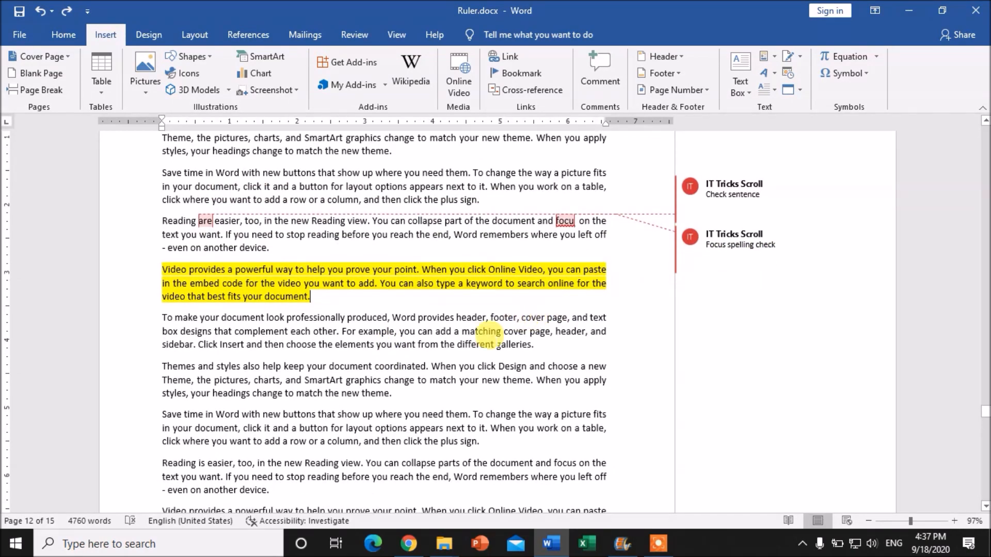
pyautogui.moveTo(468, 413); pyautogui.dragTo(613, 406)
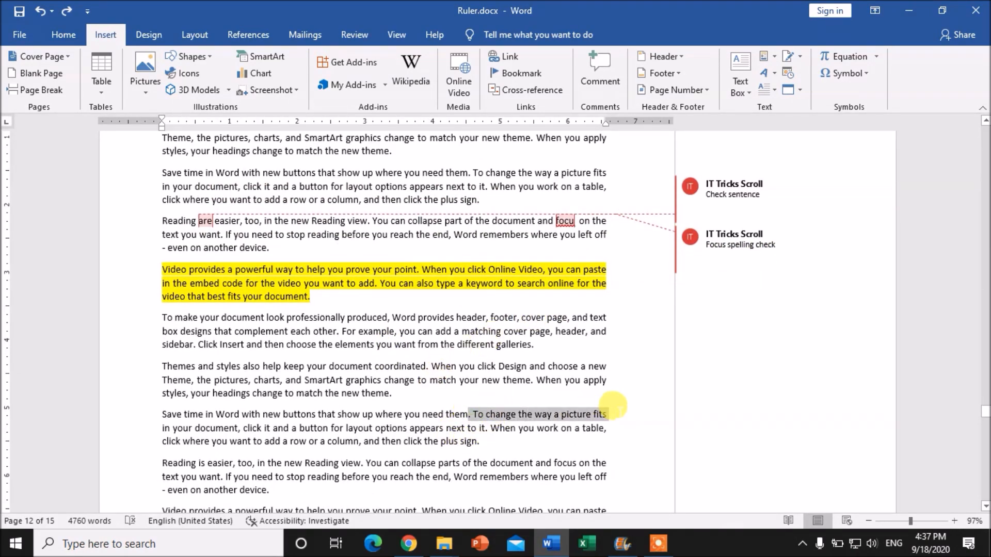
pyautogui.click(620, 85)
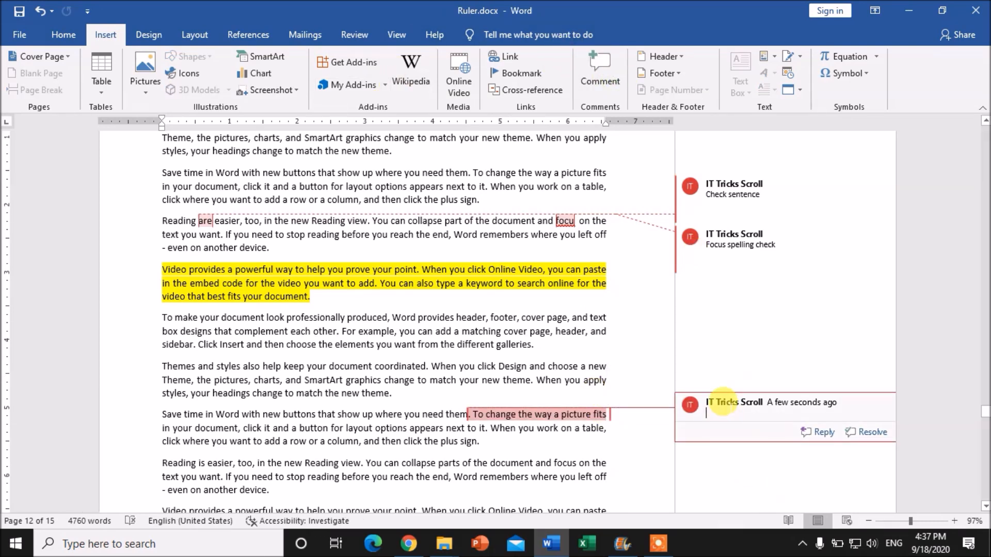
pyautogui.write('?????')
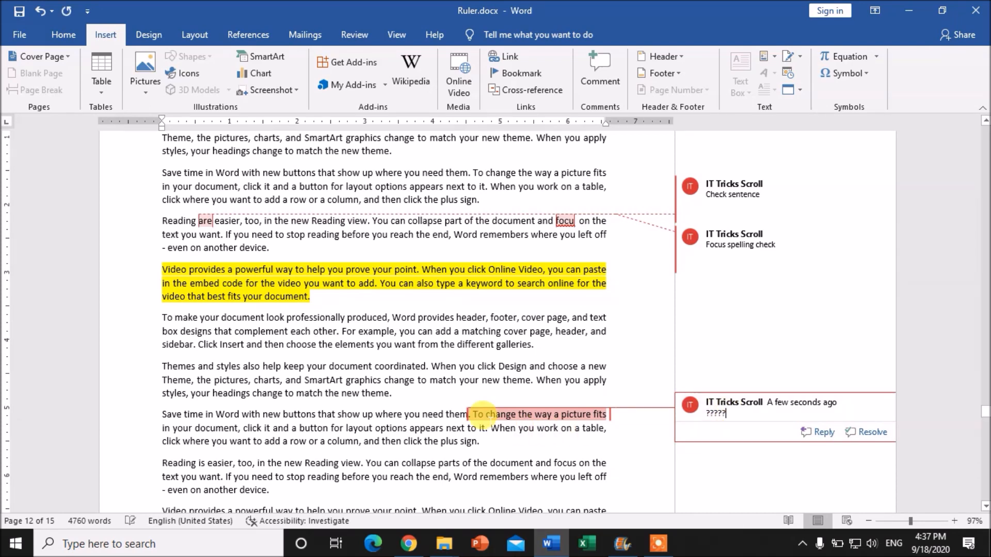
pyautogui.click(485, 414)
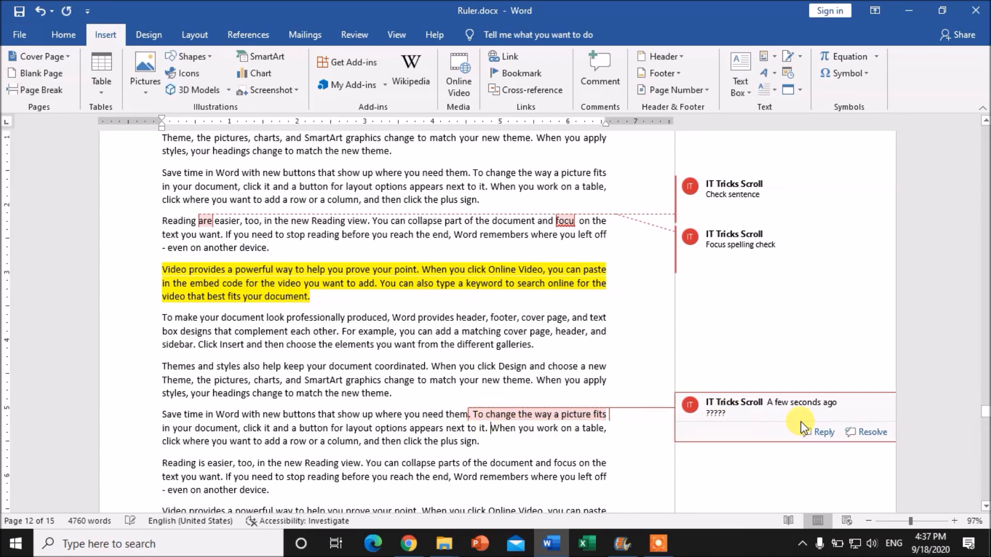
# Reply to the "?????" comment with "Describe from any", using the spelling suggestion "Describe" for the first word.
pyautogui.click(817, 432)
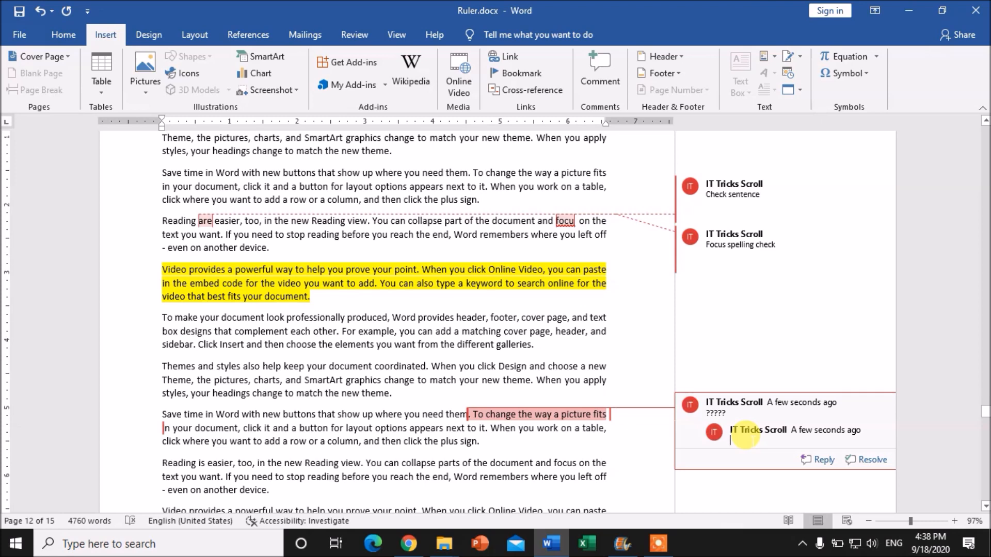
pyautogui.write('o')
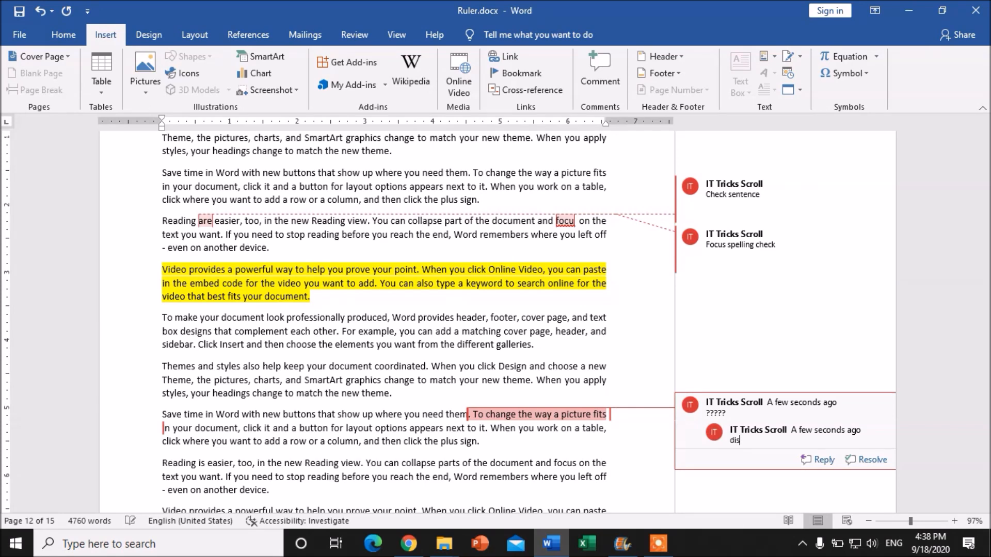
pyautogui.write('discribe from any')
pyautogui.click(738, 449)
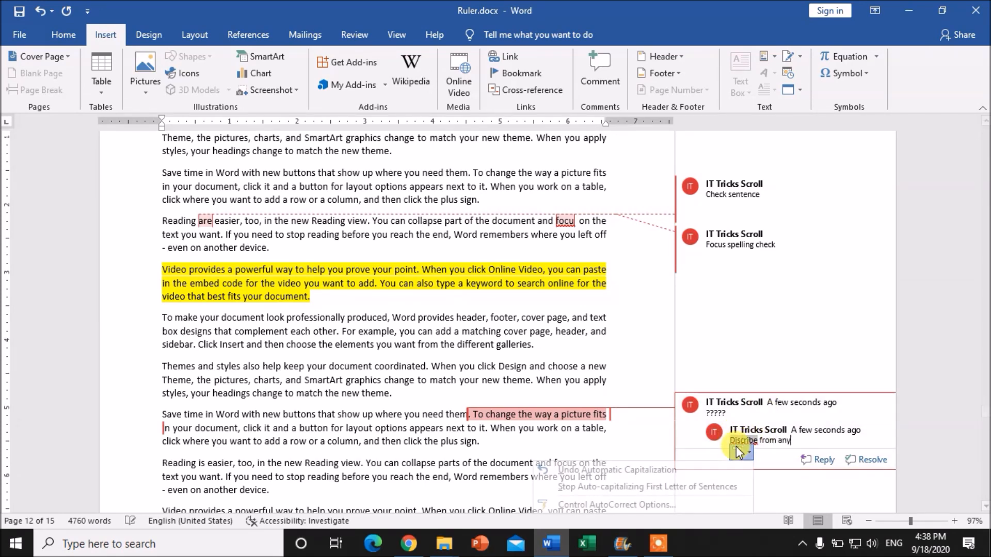
pyautogui.rightClick(741, 440)
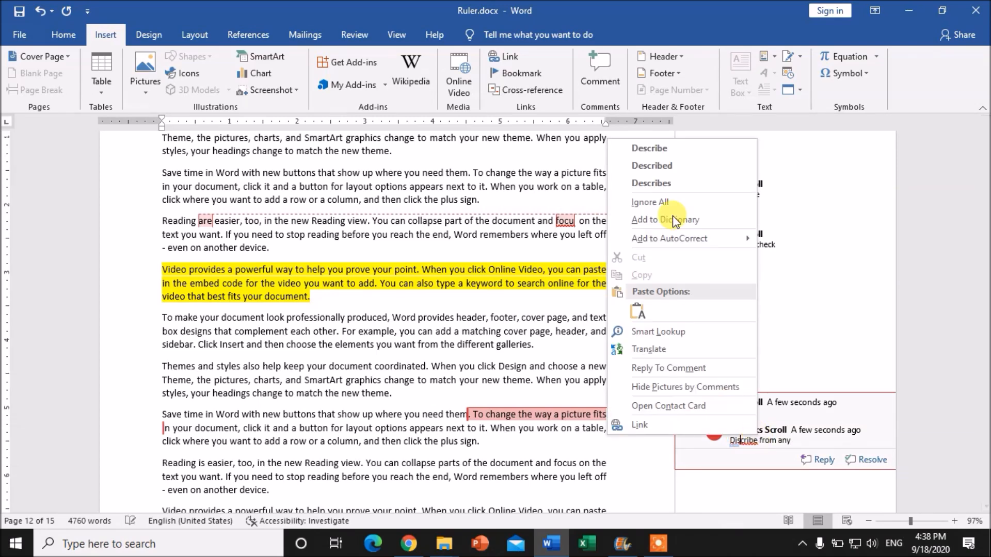
pyautogui.click(651, 148)
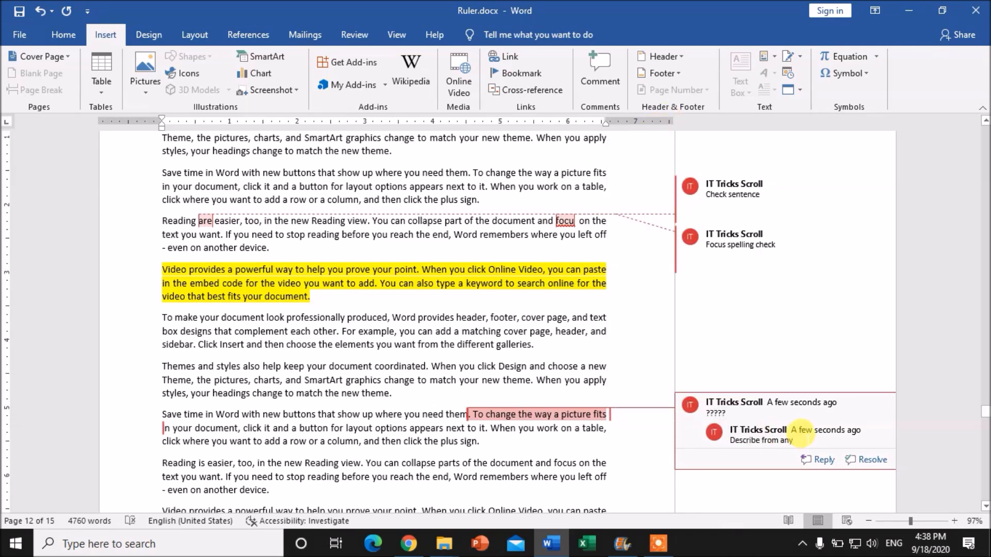
# Mark the comment thread on "To change the way a picture fits" as resolved, and undo the resolution.
pyautogui.click(873, 461)
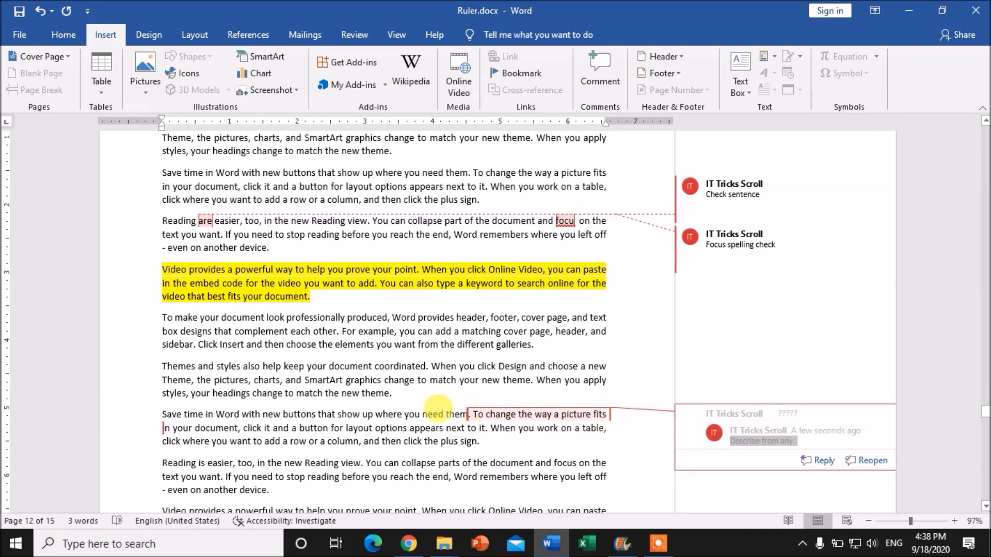
pyautogui.moveTo(470, 413); pyautogui.dragTo(614, 410)
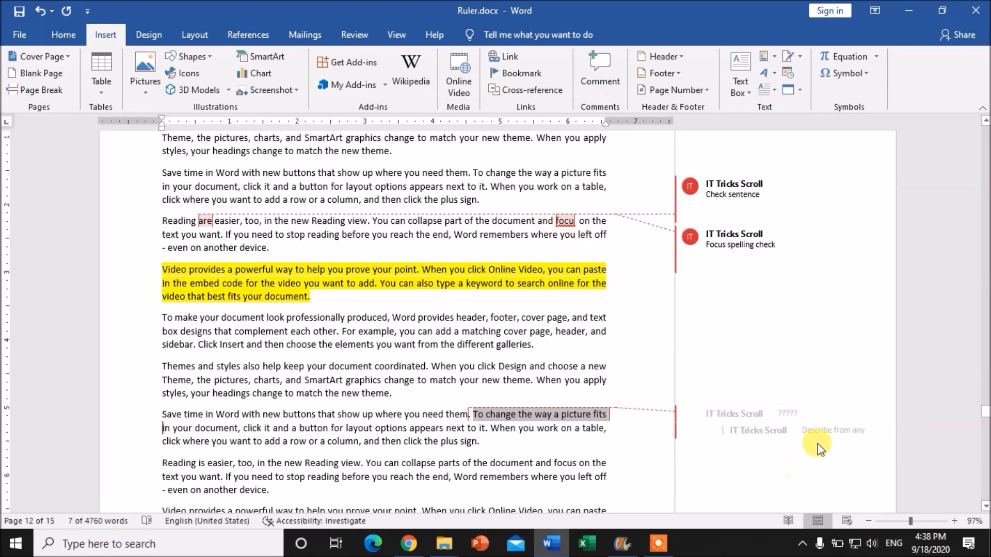
pyautogui.click(498, 427)
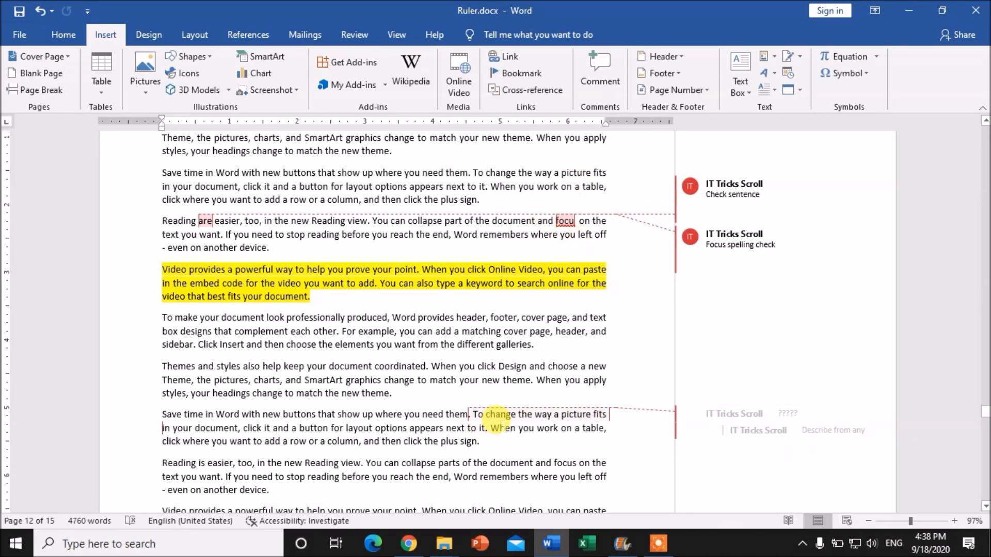
pyautogui.hotkey('ctrl', 'z')
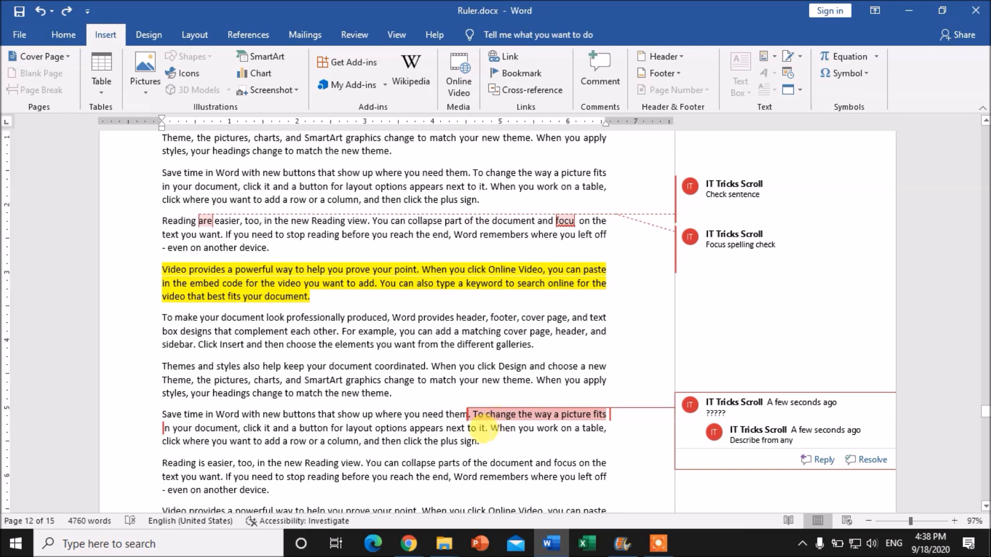
pyautogui.click(511, 428)
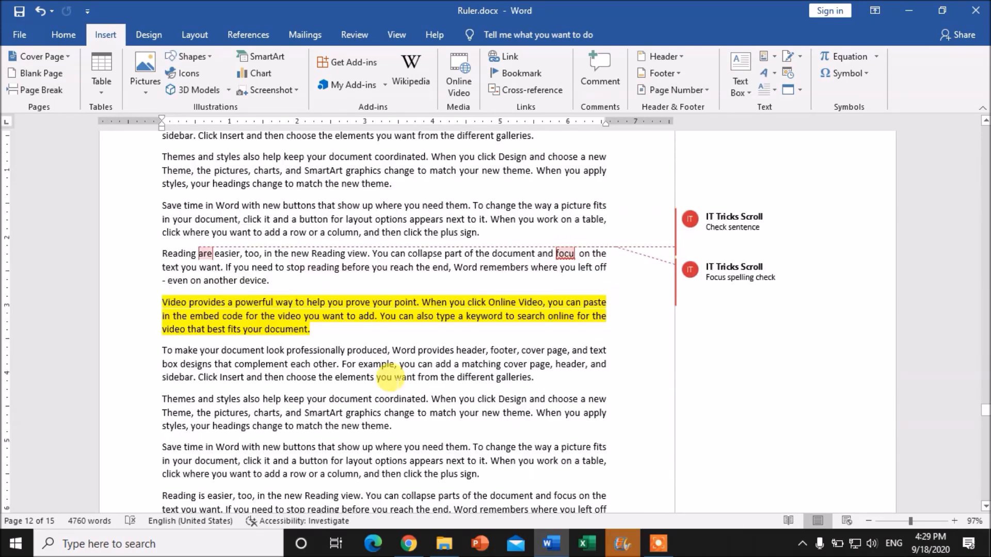